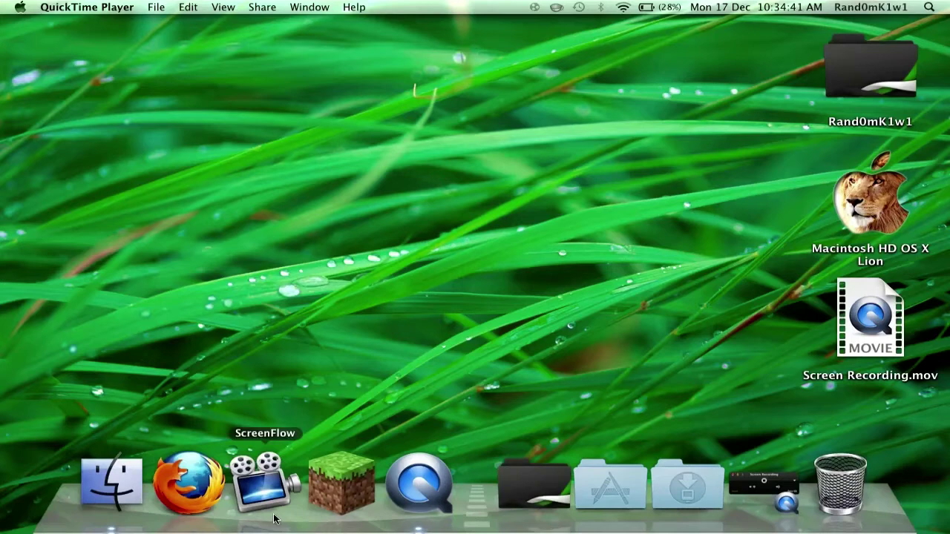
Launch ScreenFlow from its Dock icon.
{"action": "left_click", "coordinate": [274, 517]}
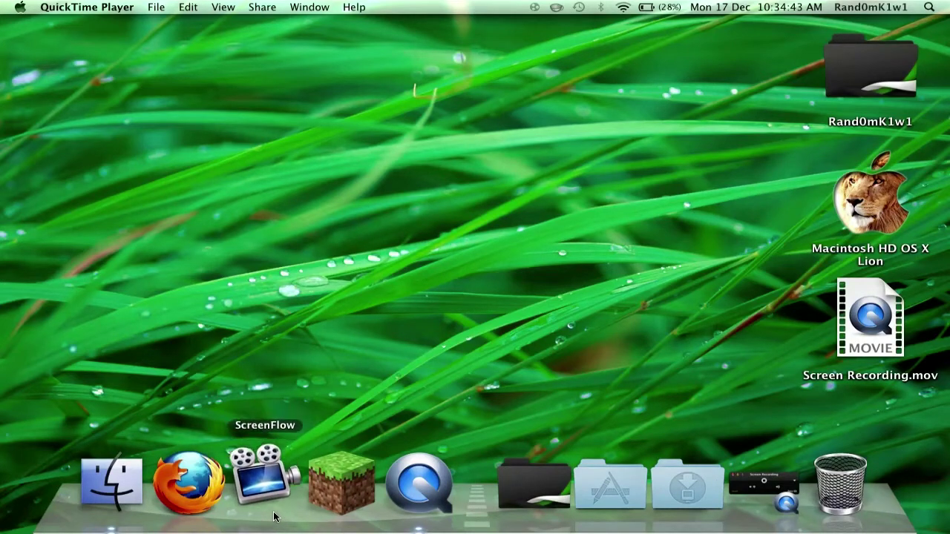
{"action": "mouse_move", "coordinate": [328, 529]}
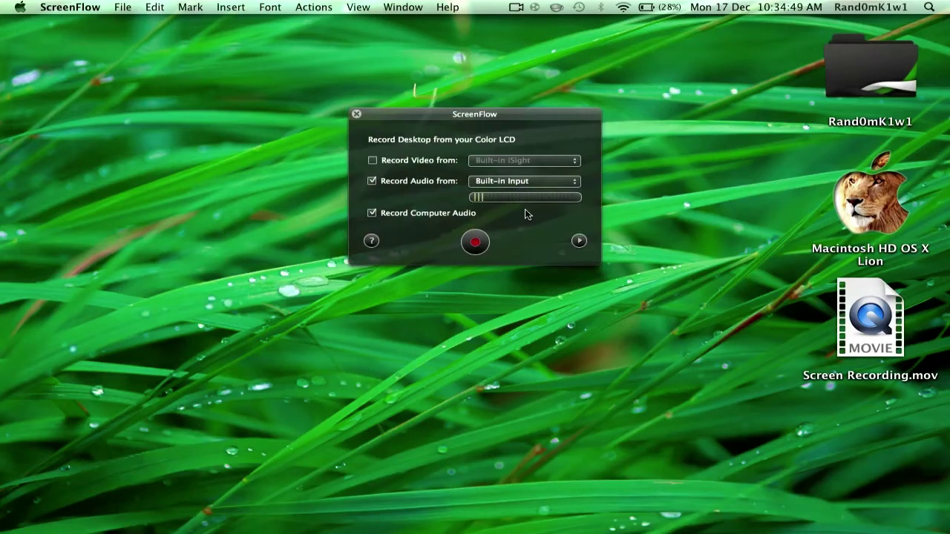
Toggle Built-in Input audio recording off and on, keeping computer audio enabled and camera off.
{"action": "left_click", "coordinate": [372, 182]}
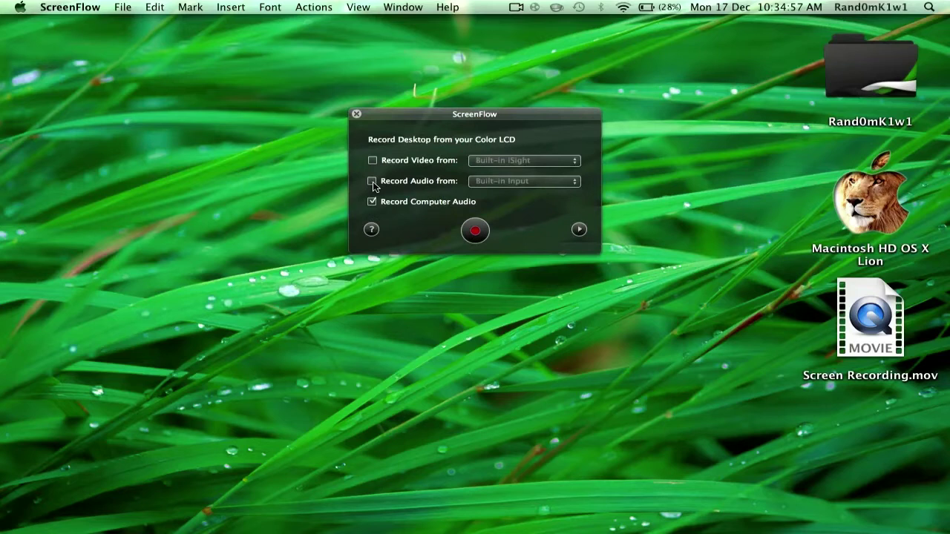
{"action": "left_click", "coordinate": [373, 182]}
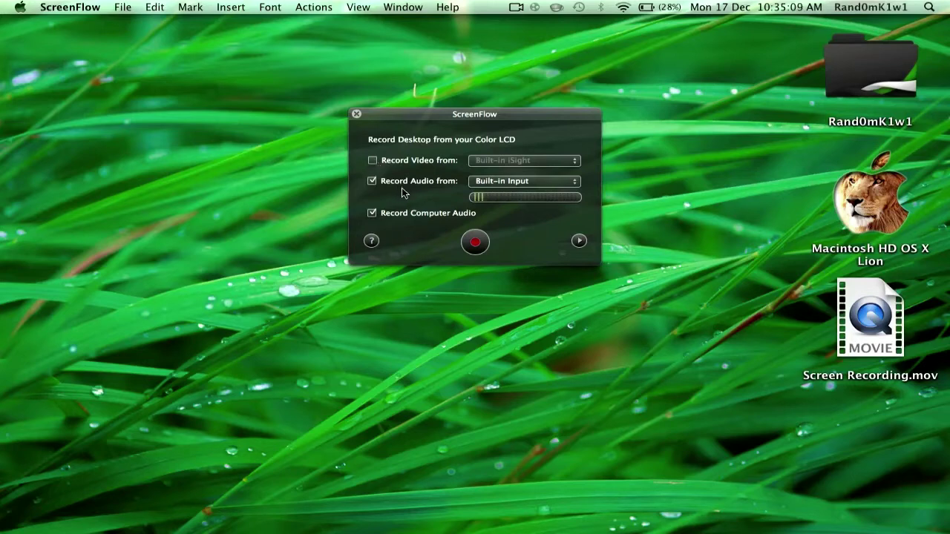
Record about 20 seconds of the desktop, then stop it from the menu-bar icon.
{"action": "left_click", "coordinate": [474, 242]}
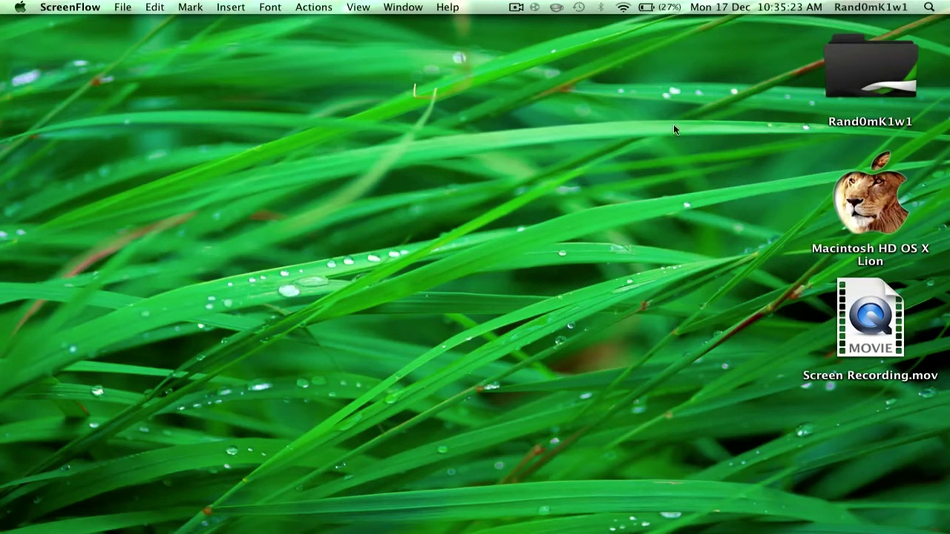
{"action": "left_click", "coordinate": [515, 8]}
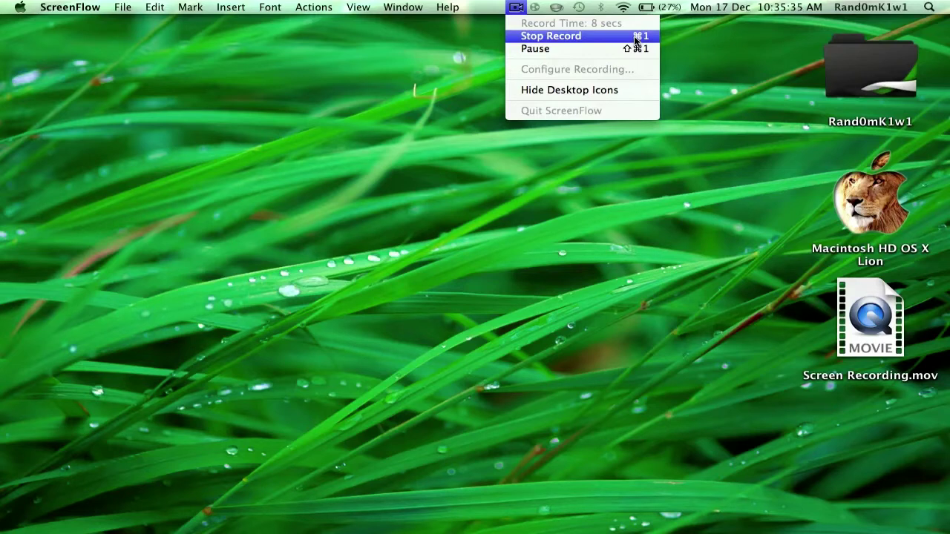
{"action": "left_click", "coordinate": [588, 44]}
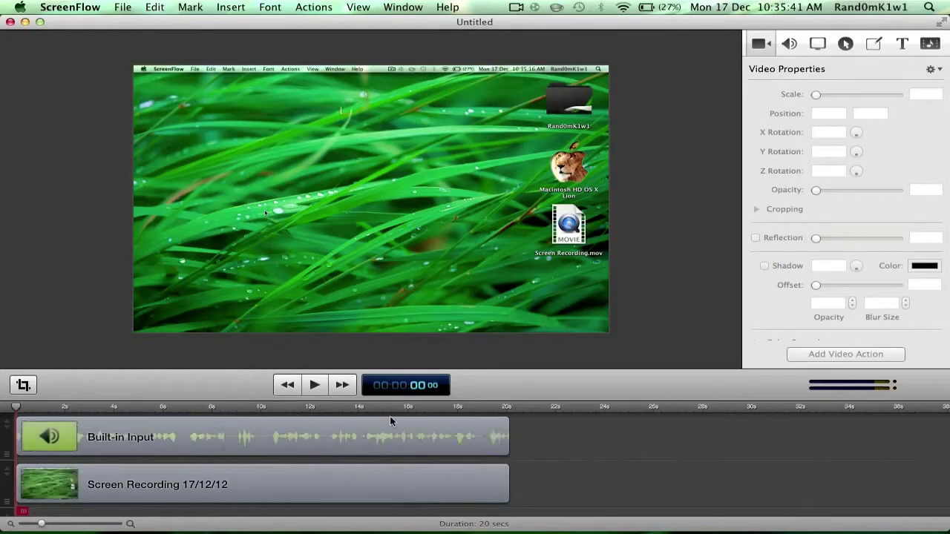
Play and pause the recording, scrub to about 15 seconds, and select the Screen Recording clip.
{"action": "key", "text": "space"}
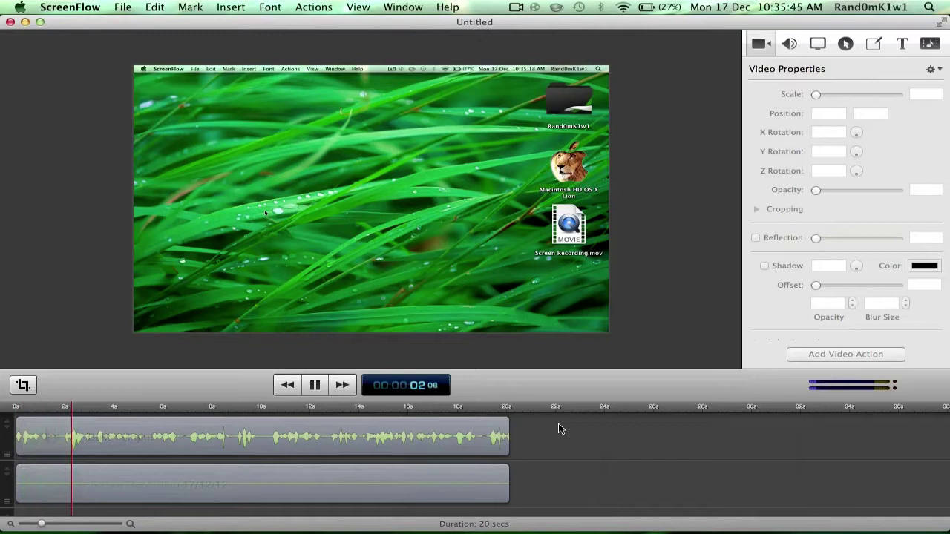
{"action": "key", "text": "space"}
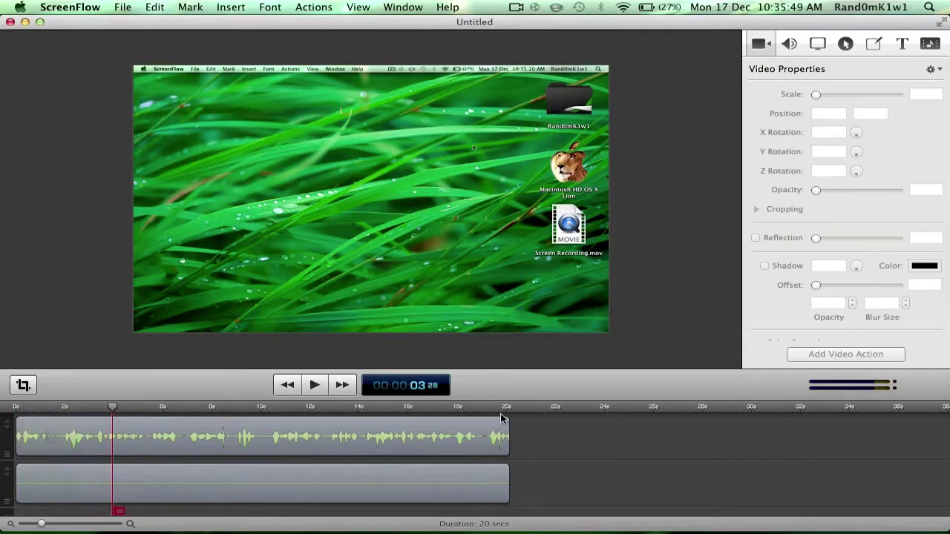
{"action": "left_click_drag", "start_coordinate": [318, 405], "coordinate": [405, 406]}
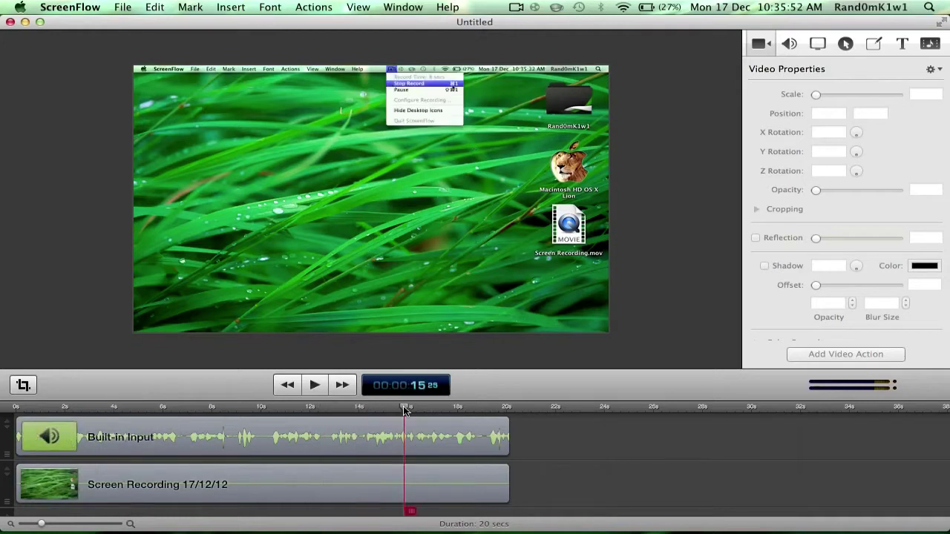
{"action": "left_click", "coordinate": [97, 483]}
Add starting and ending transitions to the Screen Recording clip, leaving the end transition unchanged.
{"action": "right_click", "coordinate": [96, 484]}
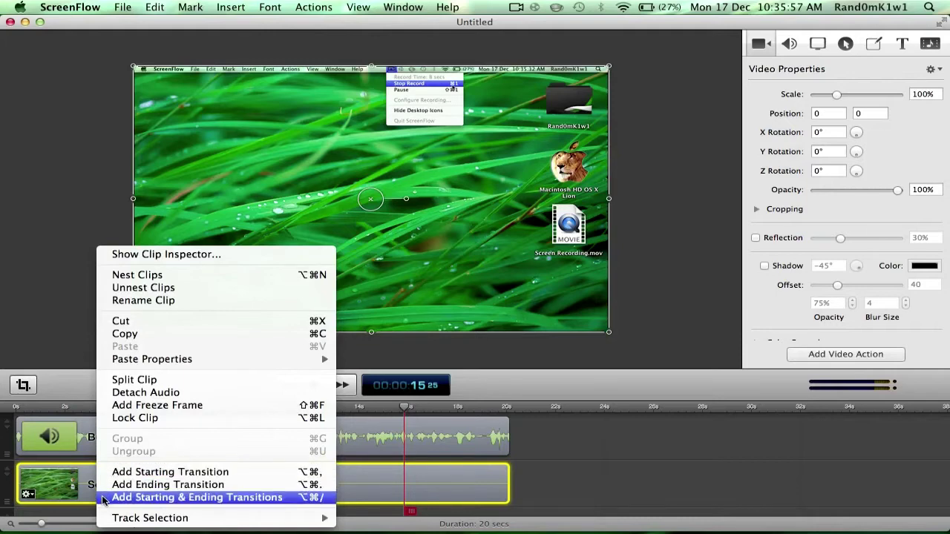
{"action": "left_click", "coordinate": [105, 497]}
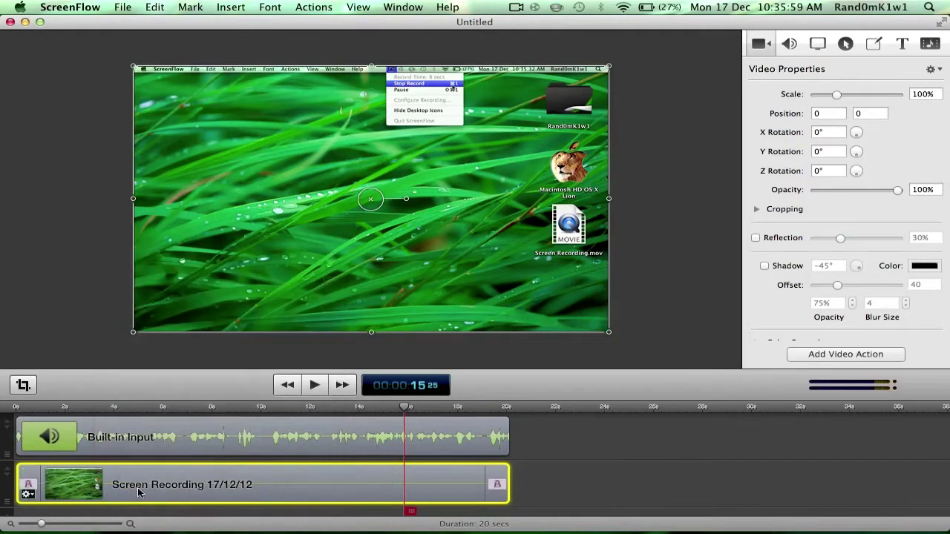
{"action": "right_click", "coordinate": [490, 477]}
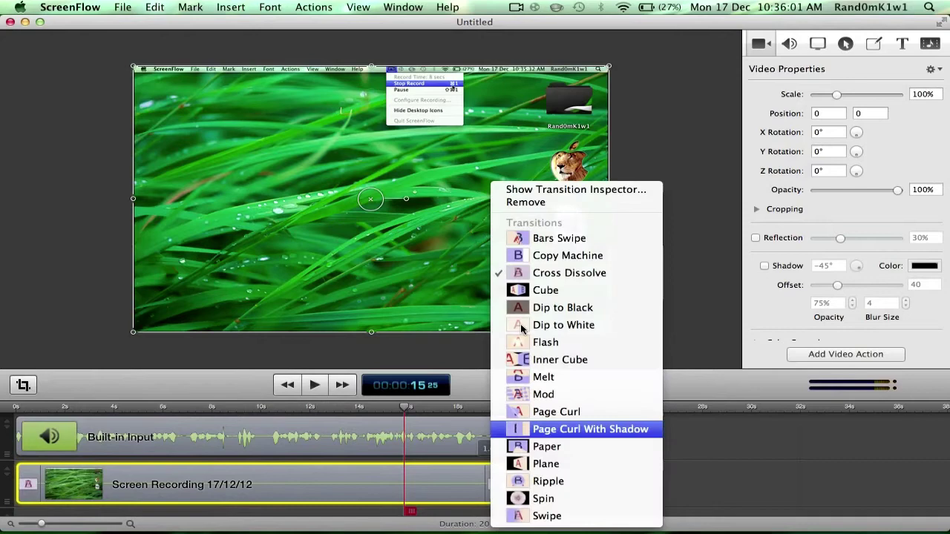
{"action": "left_click", "coordinate": [724, 462]}
{"action": "left_click", "coordinate": [722, 461]}
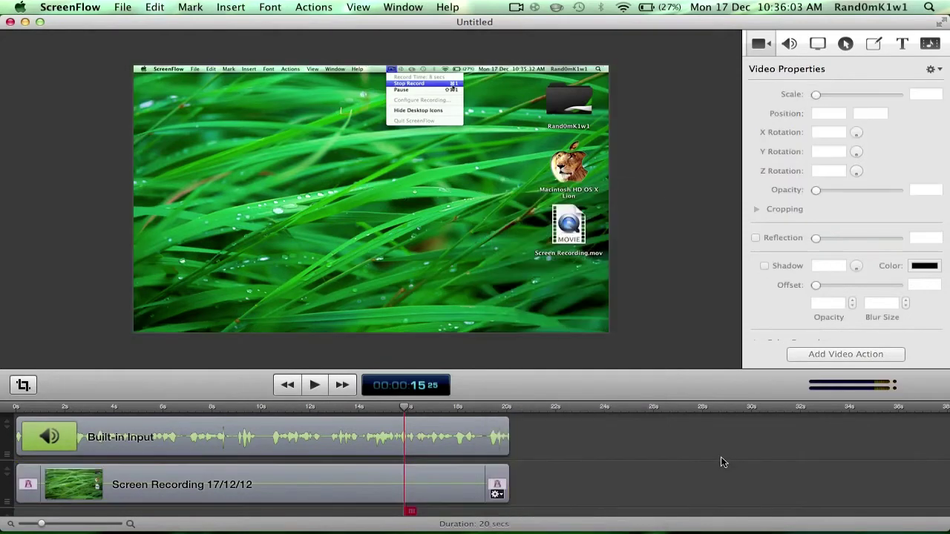
Play the project from the start and jump to about 18 seconds to check the ending.
{"action": "left_click", "coordinate": [17, 407]}
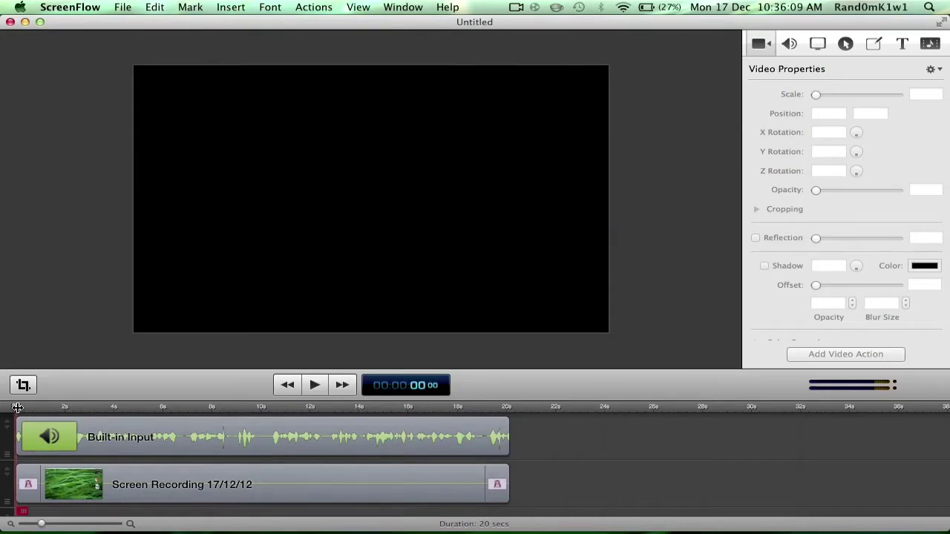
{"action": "key", "text": "space"}
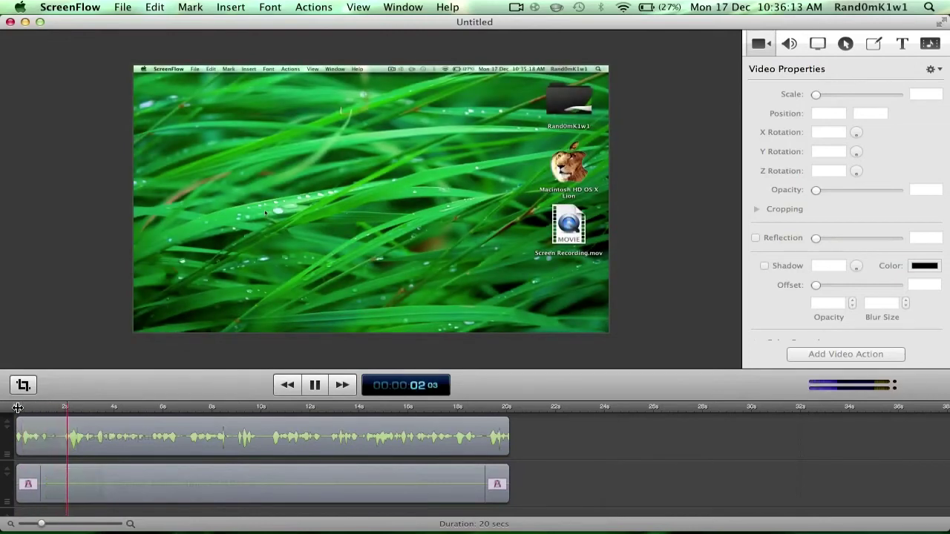
{"action": "left_click", "coordinate": [465, 407]}
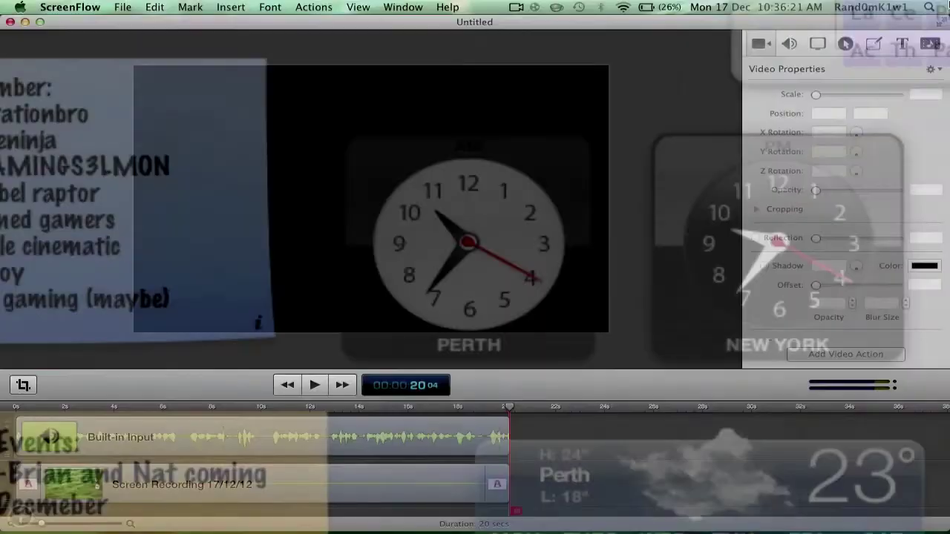
Drag HD R2R Grunge Intro.mov from Spotlight onto the timeline and push the recording clips later.
{"action": "left_click", "coordinate": [931, 7]}
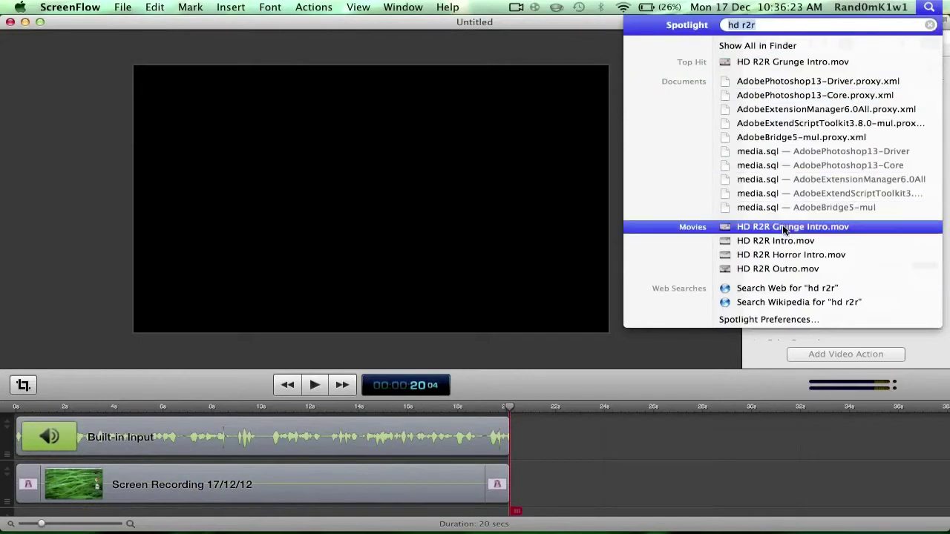
{"action": "left_click_drag", "start_coordinate": [785, 230], "coordinate": [553, 440]}
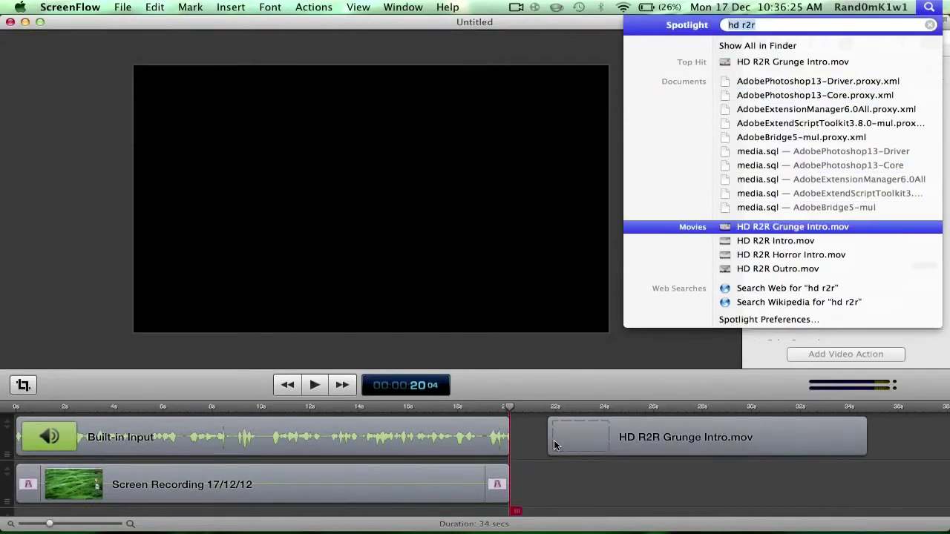
{"action": "left_click", "coordinate": [518, 469]}
{"action": "left_click", "coordinate": [404, 442]}
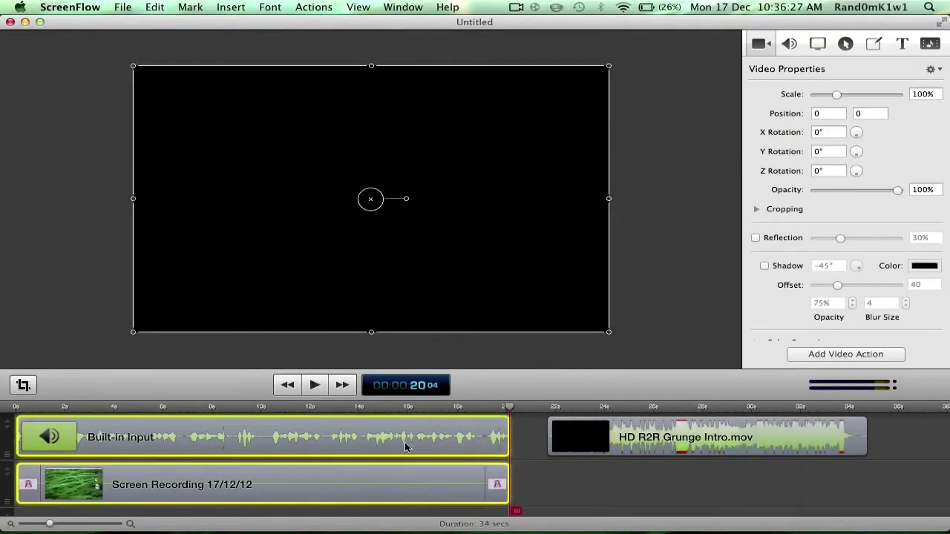
{"action": "left_click_drag", "start_coordinate": [404, 441], "coordinate": [868, 474]}
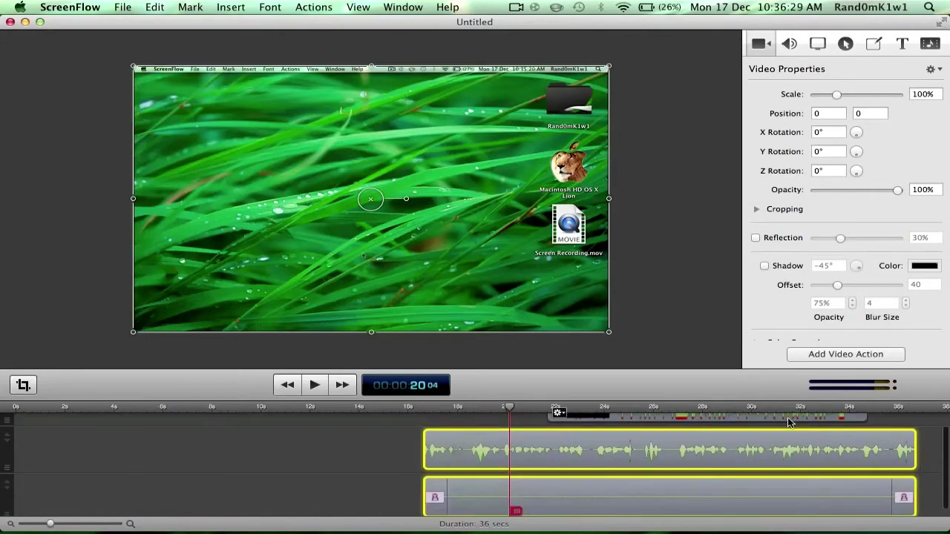
{"action": "left_click", "coordinate": [213, 438]}
Move the intro clip to 0s and slide the recording clips back to about 15s.
{"action": "left_click_drag", "start_coordinate": [213, 438], "coordinate": [349, 445]}
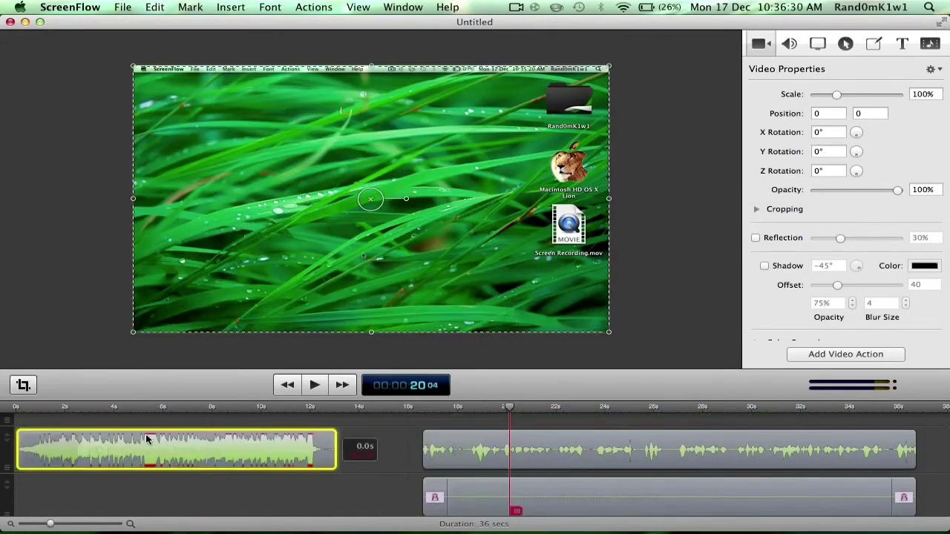
{"action": "left_click", "coordinate": [483, 425]}
{"action": "left_click", "coordinate": [486, 492]}
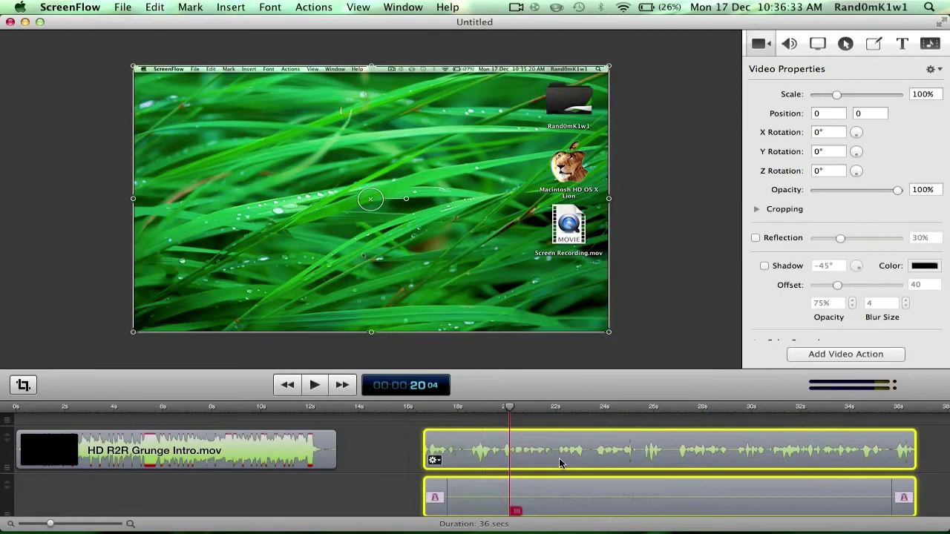
{"action": "left_click_drag", "start_coordinate": [562, 463], "coordinate": [475, 458]}
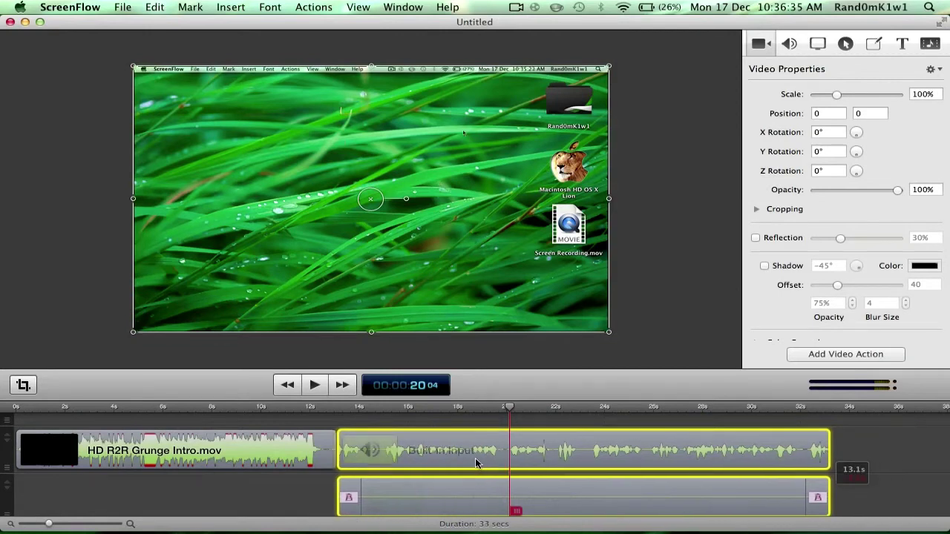
Close the gap after the intro and show the Built-in Input clip's audio settings.
{"action": "left_click", "coordinate": [397, 425]}
{"action": "left_click", "coordinate": [357, 431]}
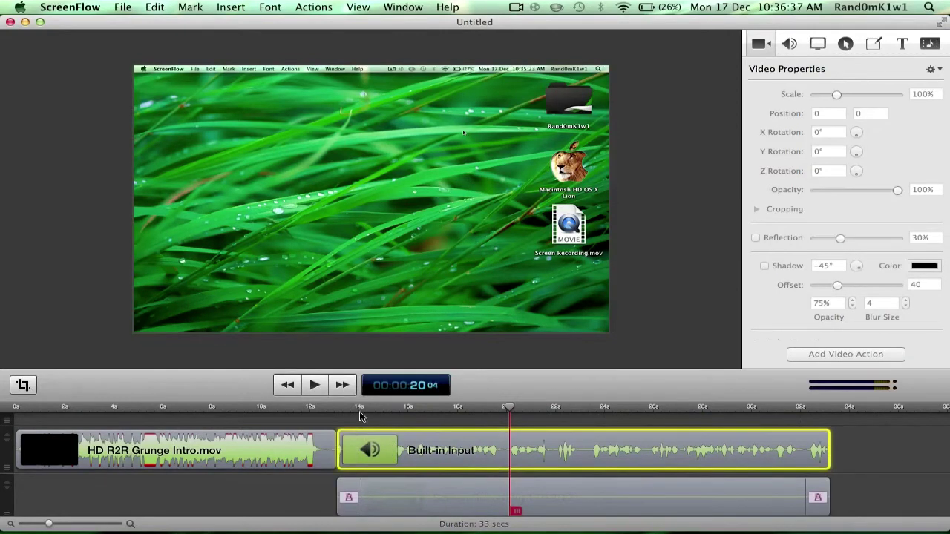
{"action": "left_click", "coordinate": [362, 411]}
{"action": "left_click", "coordinate": [327, 487]}
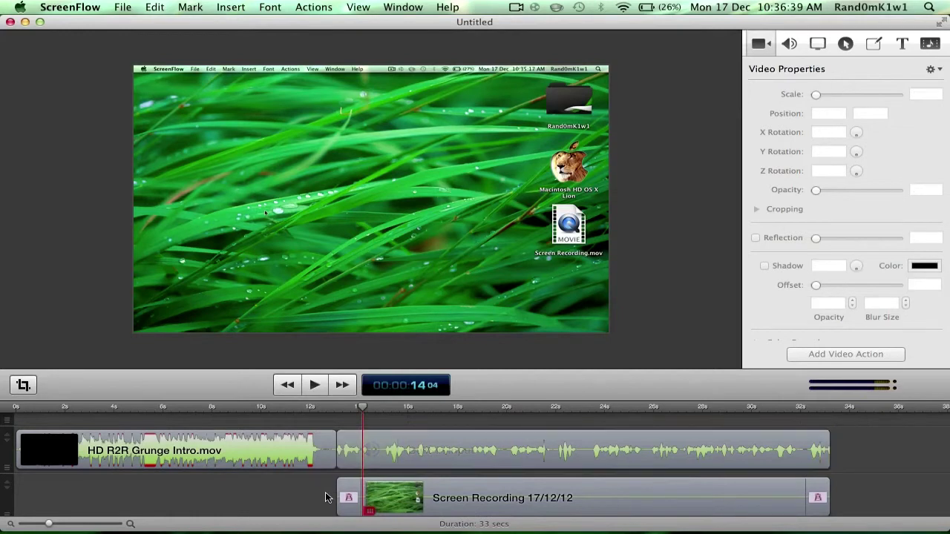
{"action": "left_click", "coordinate": [440, 464]}
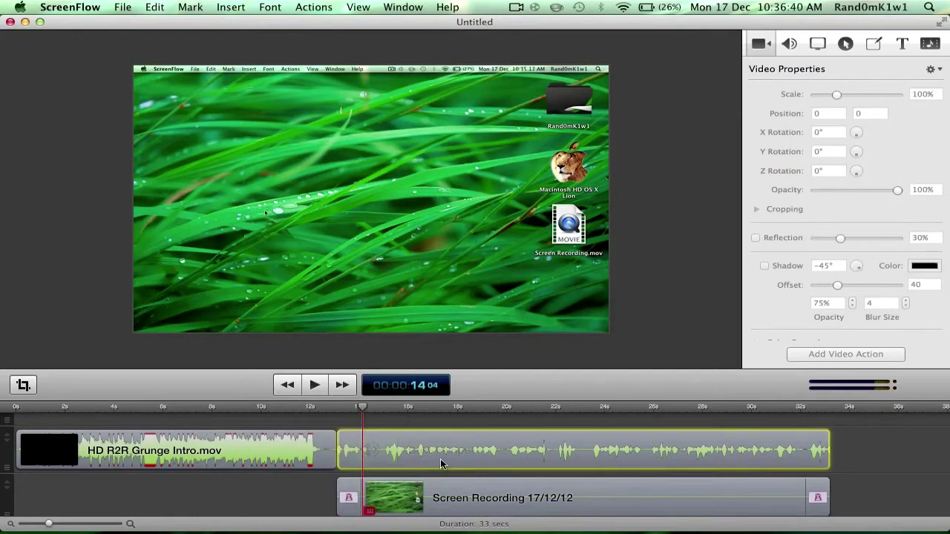
{"action": "left_click", "coordinate": [788, 44]}
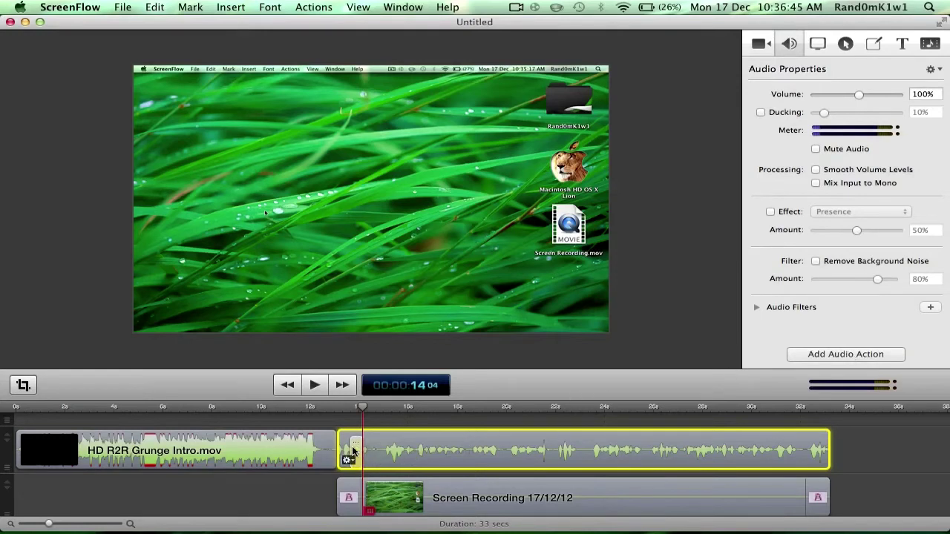
Set the audio action at the Built-in Input clip's start to volume 0.
{"action": "left_click", "coordinate": [323, 409]}
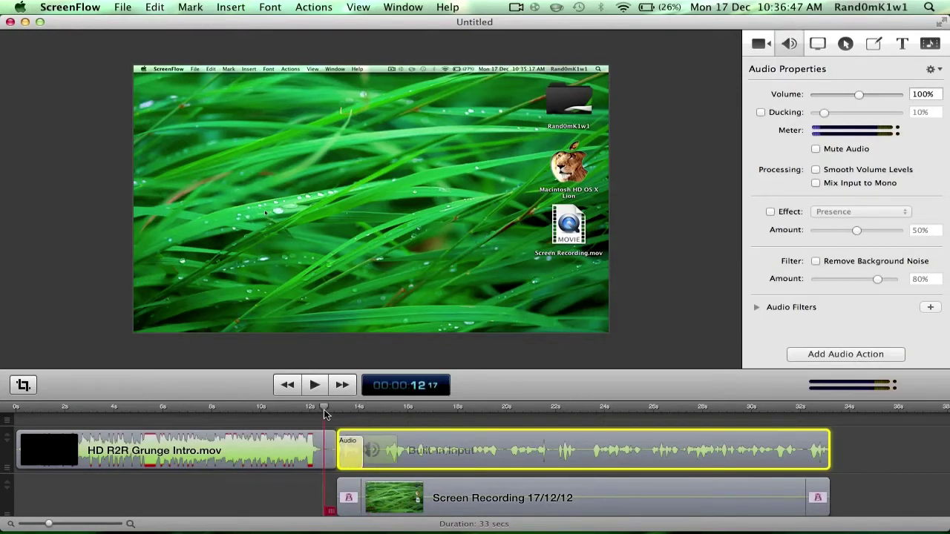
{"action": "left_click_drag", "start_coordinate": [324, 407], "coordinate": [311, 413]}
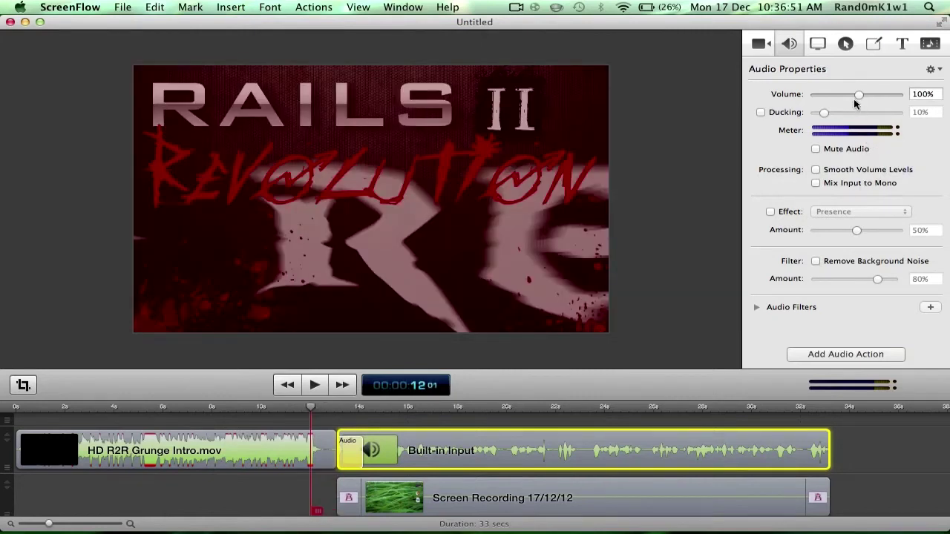
{"action": "left_click", "coordinate": [693, 439]}
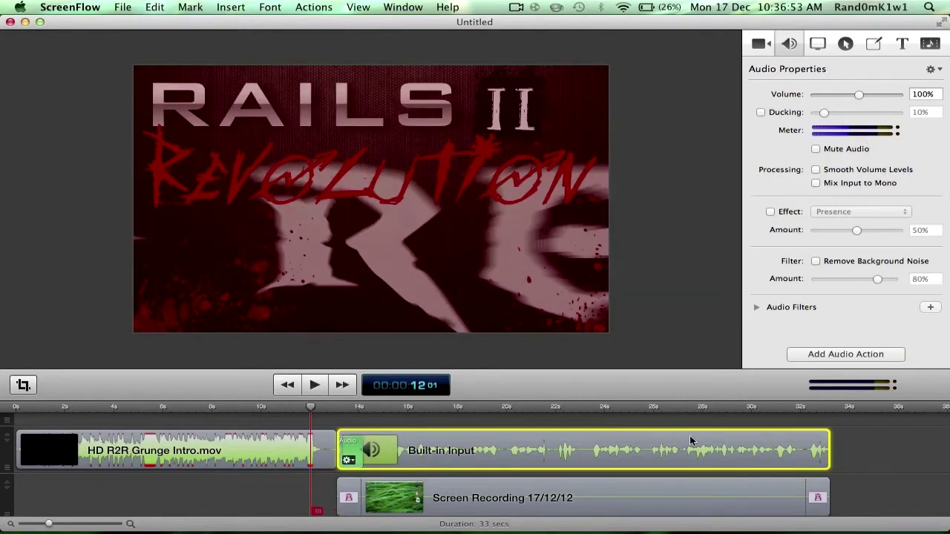
{"action": "left_click_drag", "start_coordinate": [859, 95], "coordinate": [784, 96]}
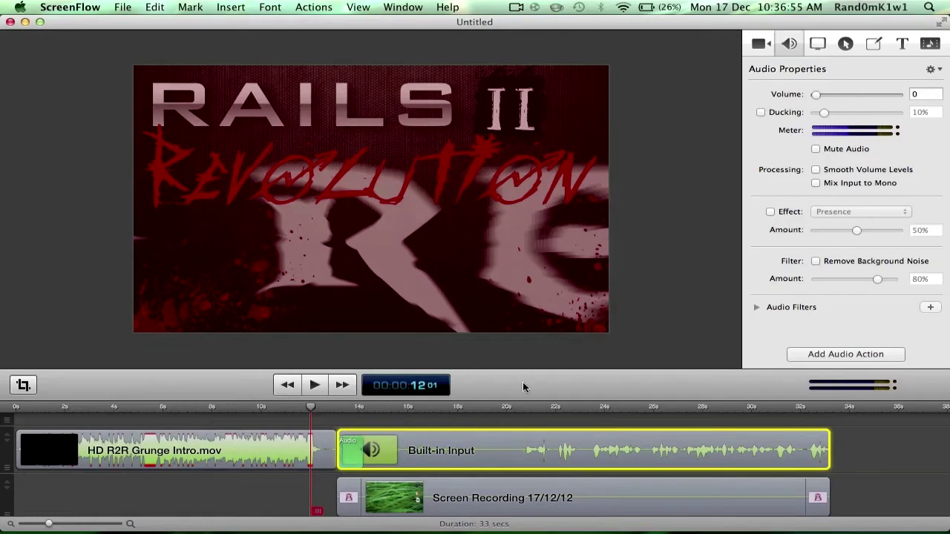
Play back from the Built-in Input clip's start to hear the fade-in.
{"action": "left_click", "coordinate": [337, 412]}
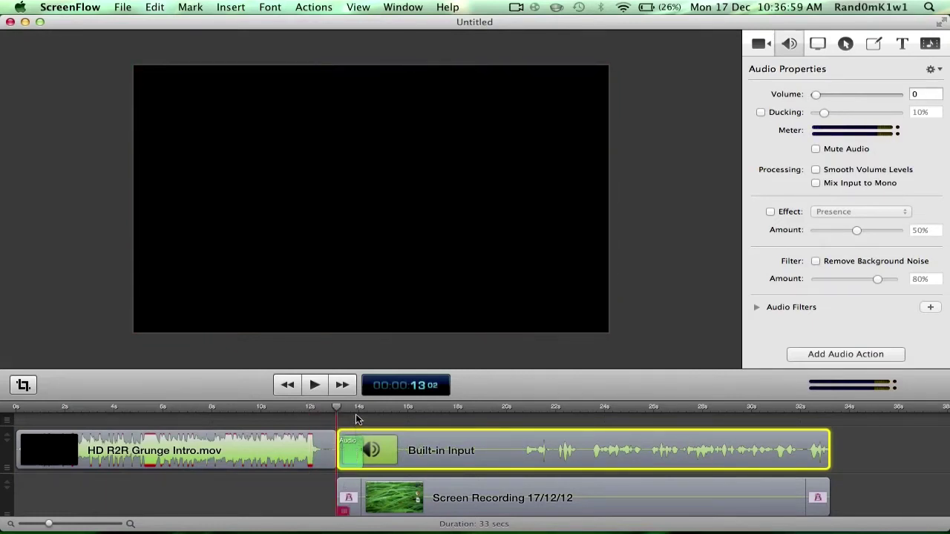
{"action": "left_click", "coordinate": [283, 514]}
{"action": "key", "text": "space"}
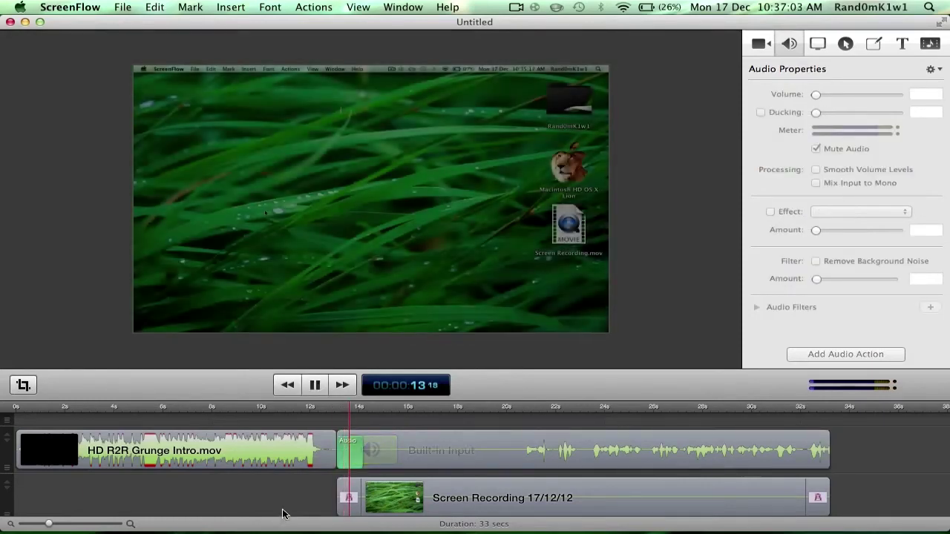
{"action": "key", "text": "space"}
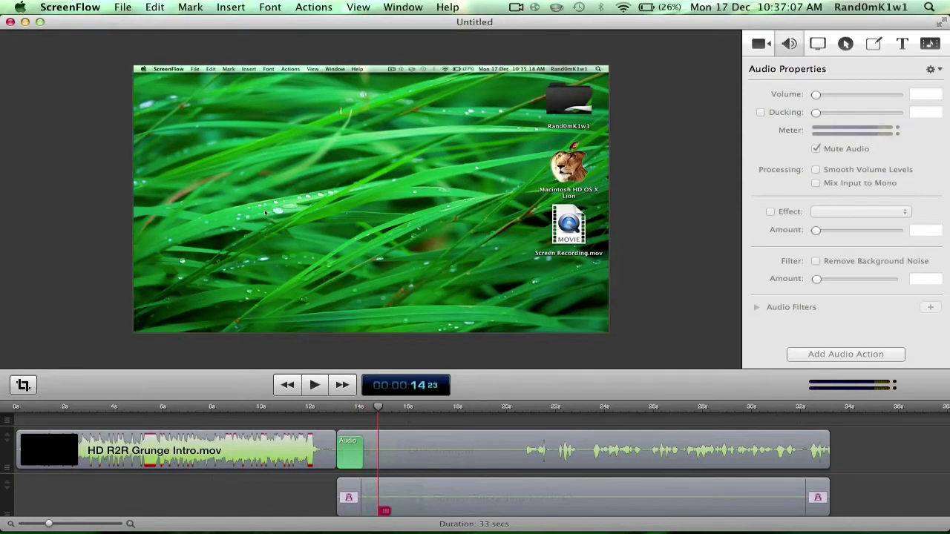
Start an export with the Web – High preset and customize its H.264 video settings.
{"action": "left_click", "coordinate": [121, 10]}
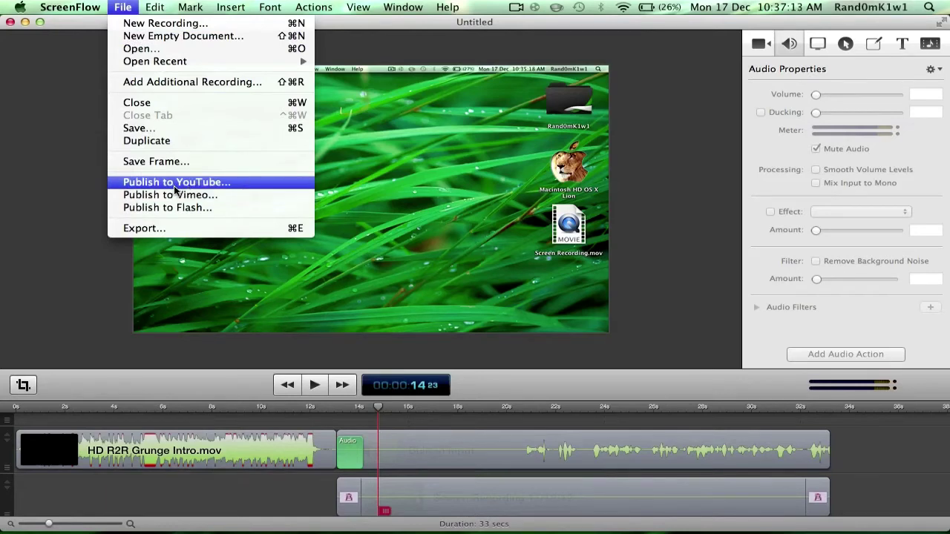
{"action": "left_click", "coordinate": [173, 230]}
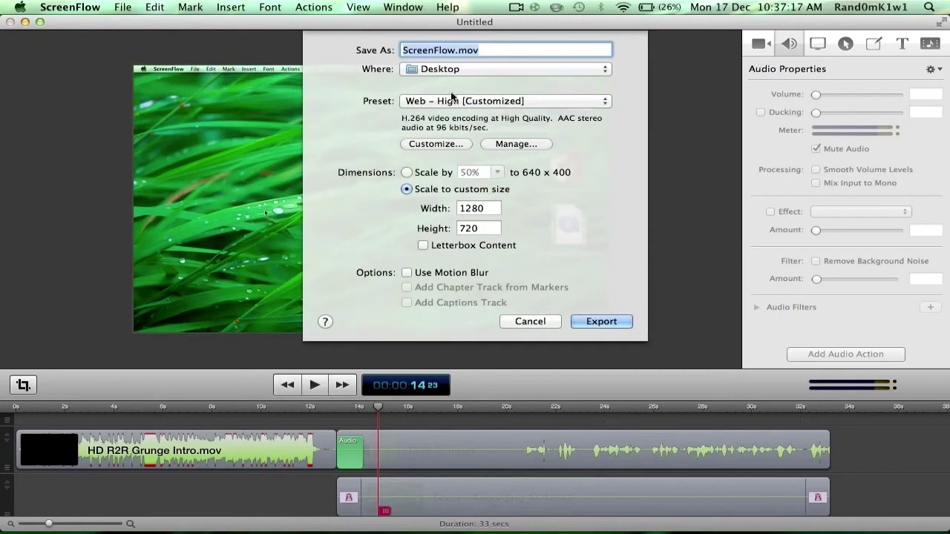
{"action": "left_click", "coordinate": [451, 99]}
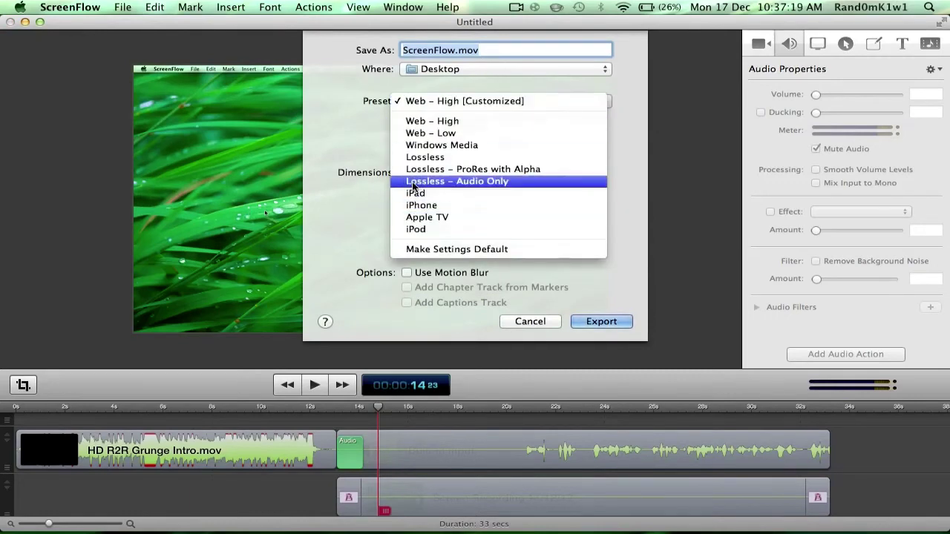
{"action": "left_click", "coordinate": [384, 147]}
{"action": "left_click", "coordinate": [432, 146]}
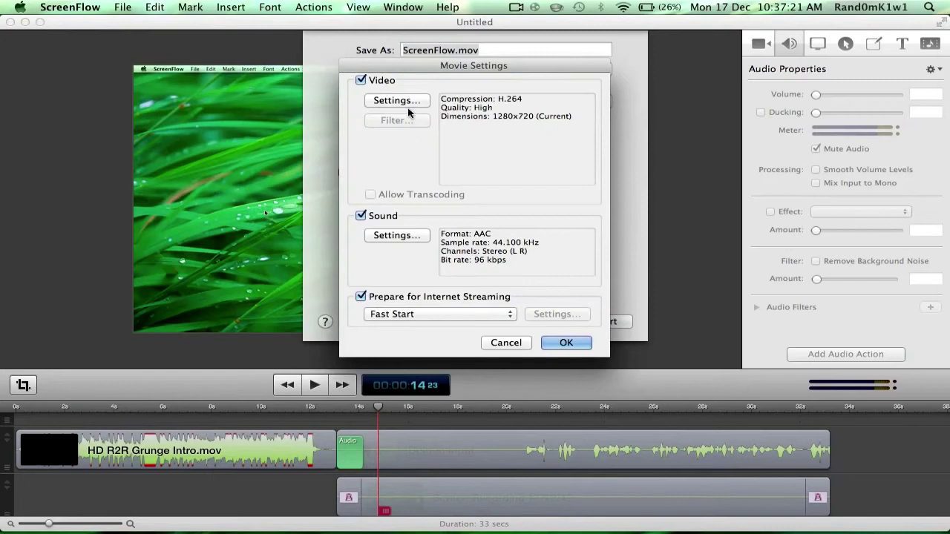
{"action": "left_click", "coordinate": [406, 102]}
Restrict the H.264 data rate to 5000 kbits/sec, keep the current frame rate, and disable frame reordering.
{"action": "left_click", "coordinate": [613, 127]}
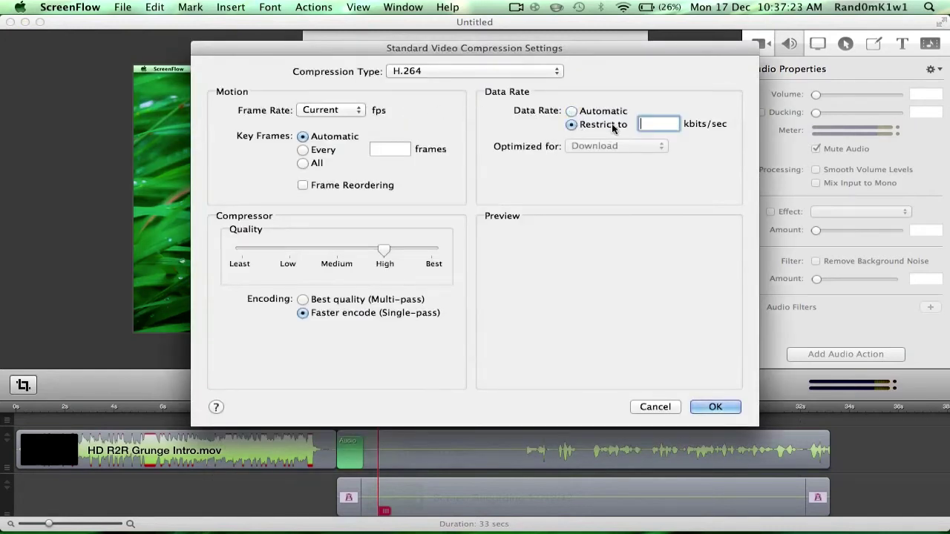
{"action": "type", "text": "5000"}
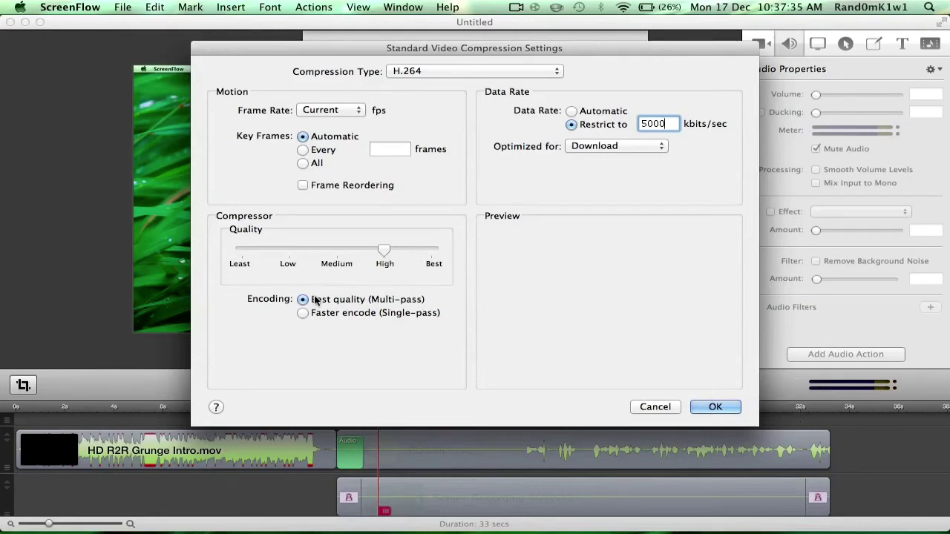
{"action": "left_click", "coordinate": [337, 111]}
{"action": "left_click", "coordinate": [334, 110]}
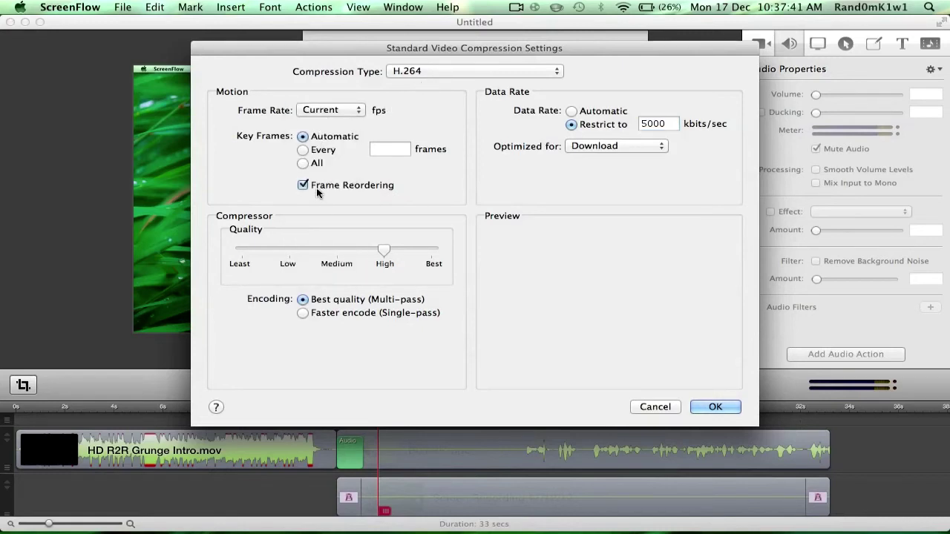
{"action": "left_click", "coordinate": [306, 185]}
{"action": "left_click", "coordinate": [461, 70]}
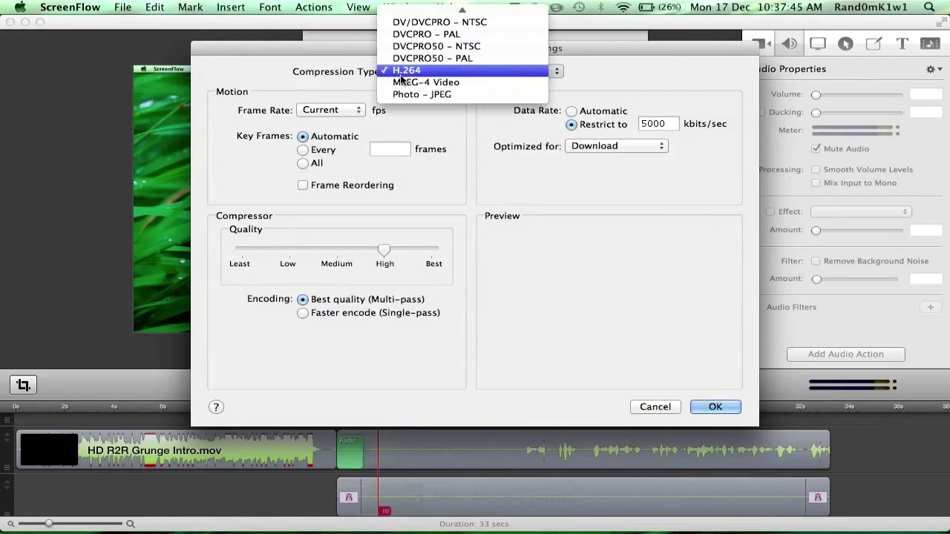
{"action": "left_click", "coordinate": [462, 124]}
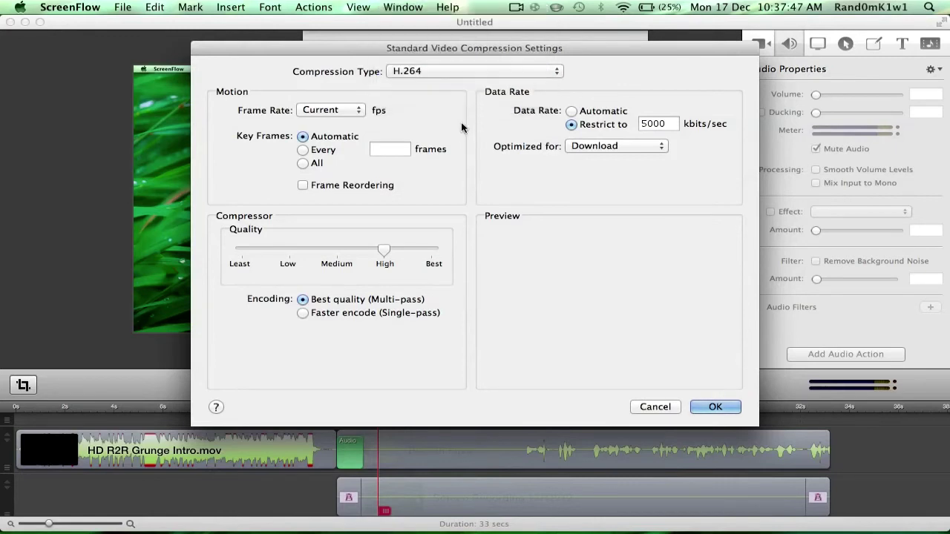
Confirm the video settings and set the AAC audio to Better quality at 128 kbps.
{"action": "left_click", "coordinate": [708, 405]}
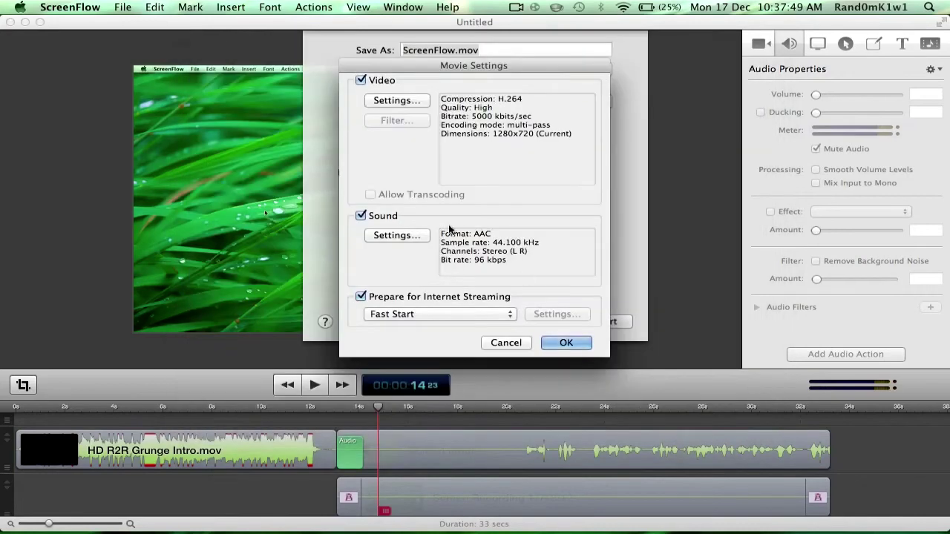
{"action": "left_click", "coordinate": [391, 236]}
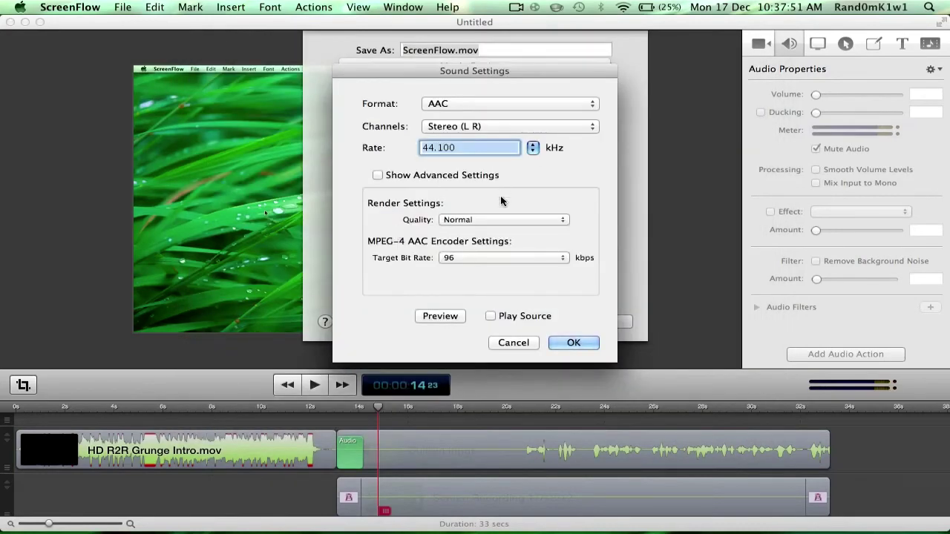
{"action": "left_click", "coordinate": [497, 219]}
{"action": "left_click", "coordinate": [498, 230]}
{"action": "left_click", "coordinate": [497, 257]}
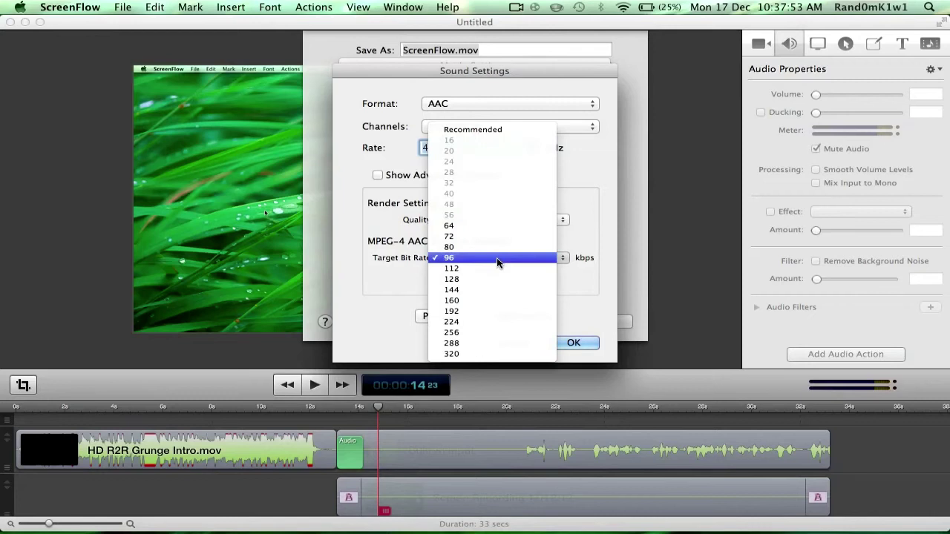
{"action": "left_click", "coordinate": [495, 279]}
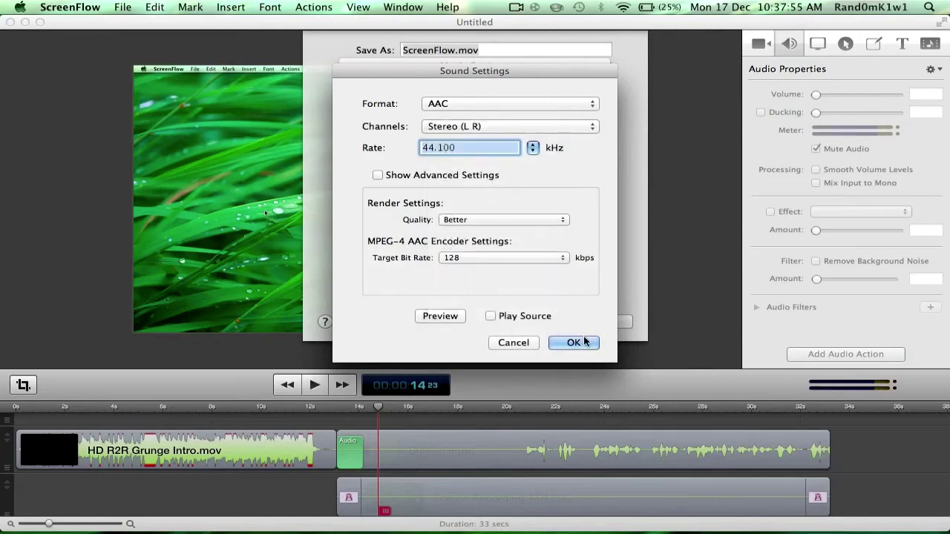
{"action": "left_click", "coordinate": [543, 104]}
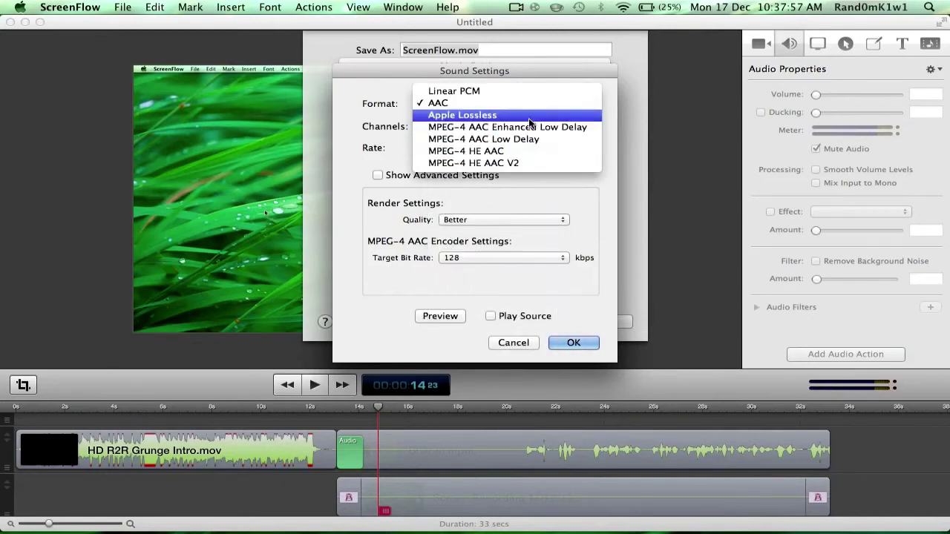
{"action": "left_click", "coordinate": [537, 218]}
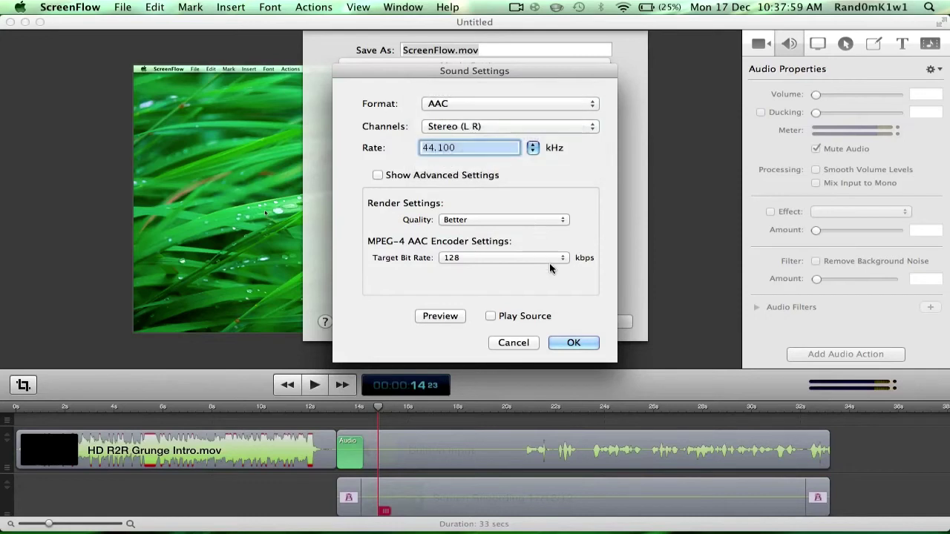
{"action": "left_click", "coordinate": [571, 342]}
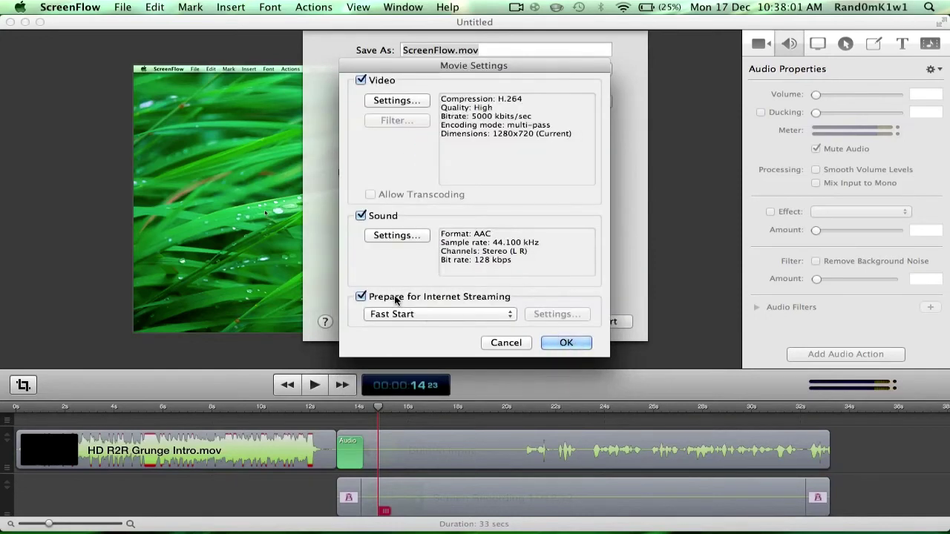
Set the export height to 720 and export ScreenFlow.mov to the Desktop.
{"action": "left_click", "coordinate": [566, 342]}
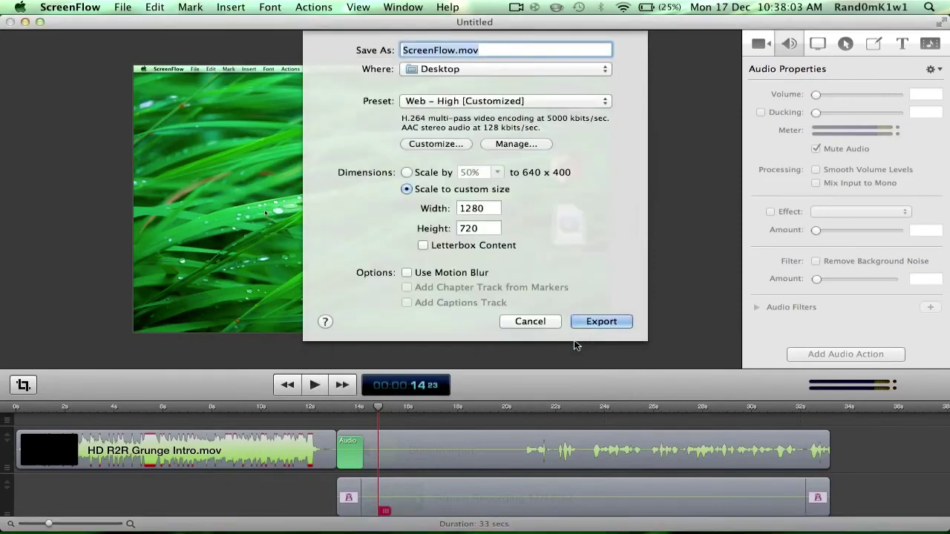
{"action": "left_click_drag", "start_coordinate": [490, 228], "coordinate": [458, 227]}
{"action": "type", "text": "720"}
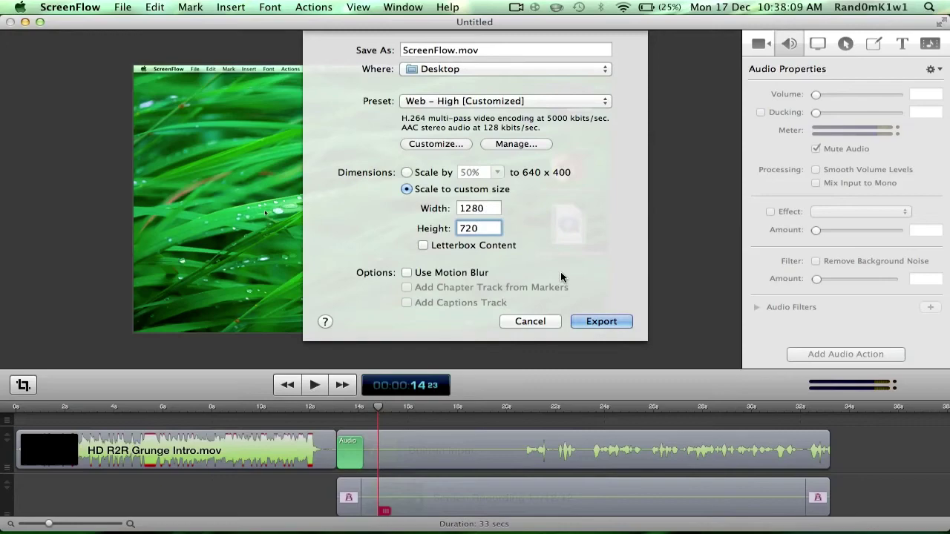
{"action": "left_click", "coordinate": [582, 320]}
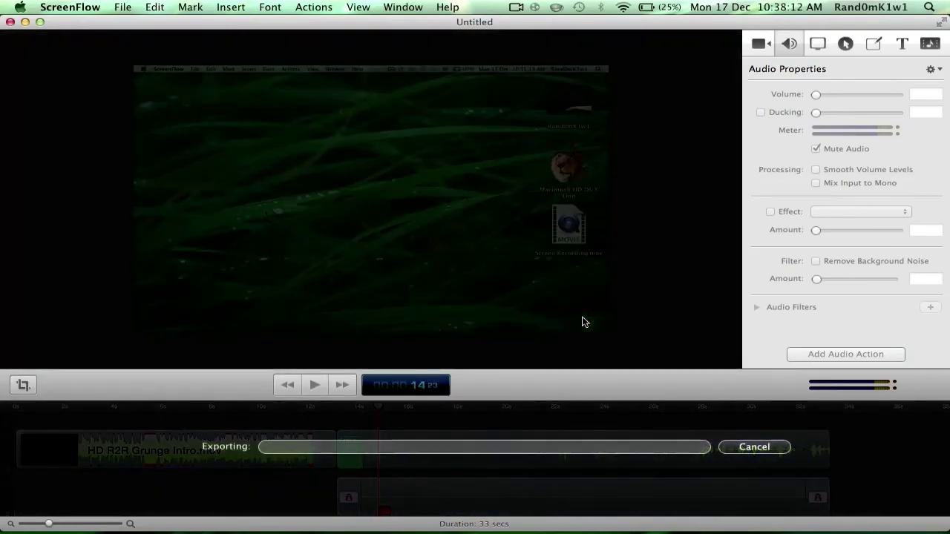